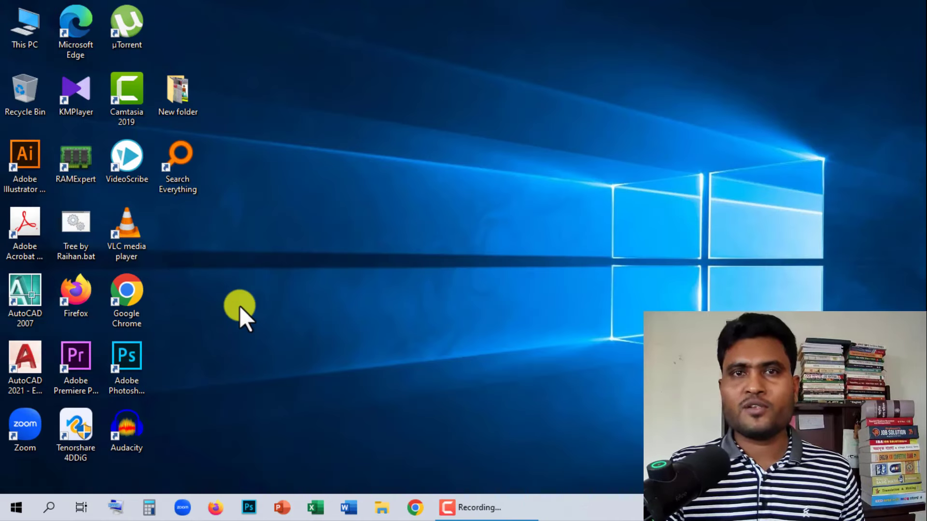
Open Google Chrome and go to whatsapp.com
{"action": "double_click", "coordinate": [132, 292]}
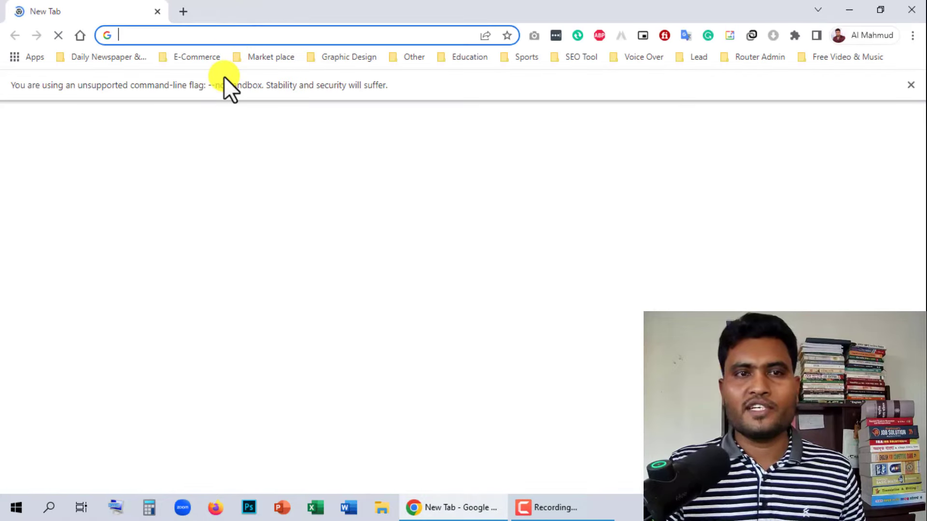
{"action": "type", "text": "w"}
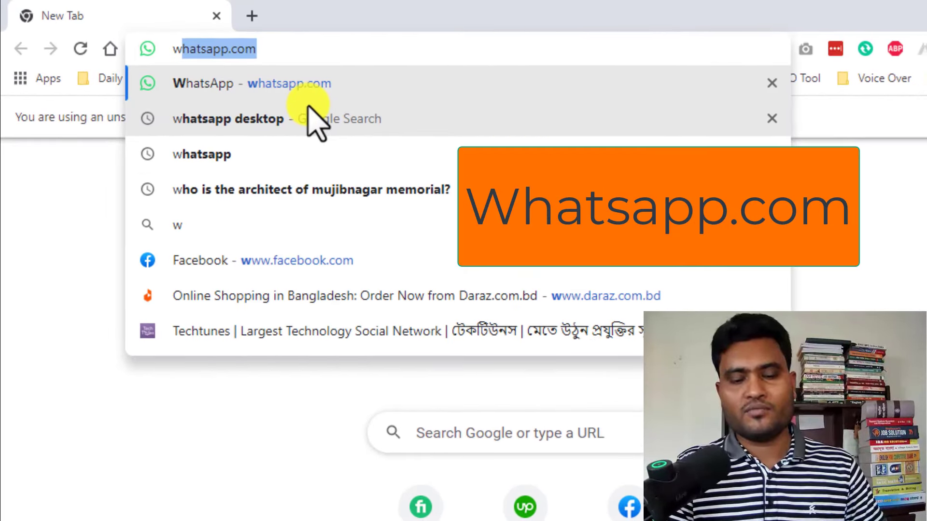
{"action": "key", "text": "Return"}
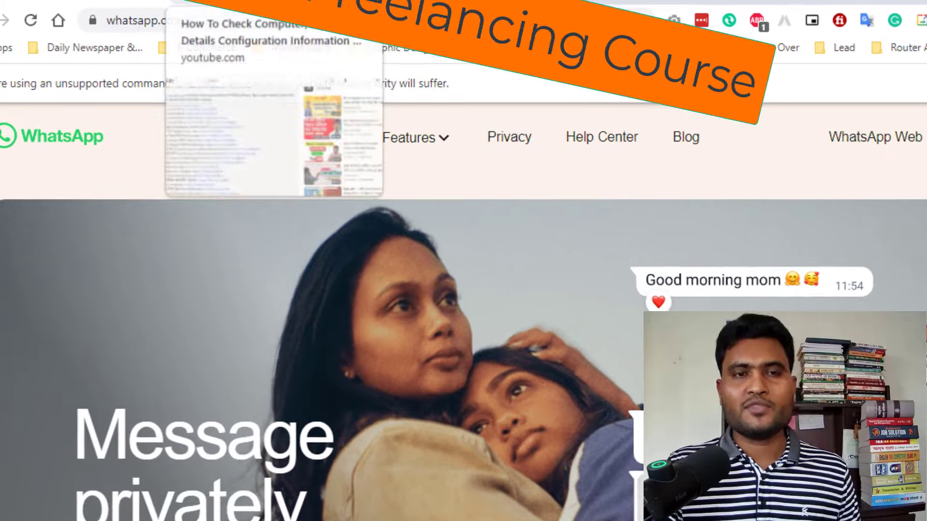
Look over the course links in the YouTube video description and close that page
{"action": "left_click", "coordinate": [269, 11]}
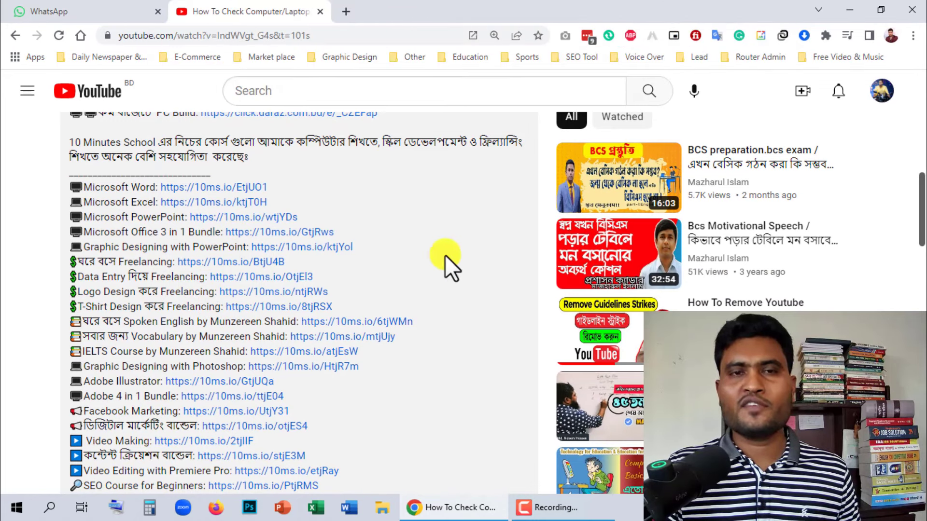
{"action": "left_click", "coordinate": [320, 11]}
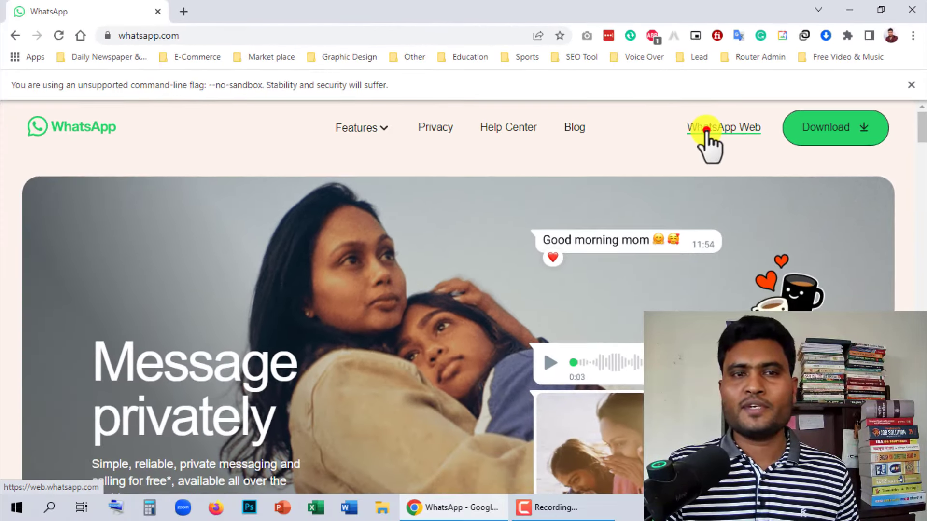
View the WhatsApp Web QR code linking page and return to the WhatsApp home page
{"action": "left_click", "coordinate": [706, 129]}
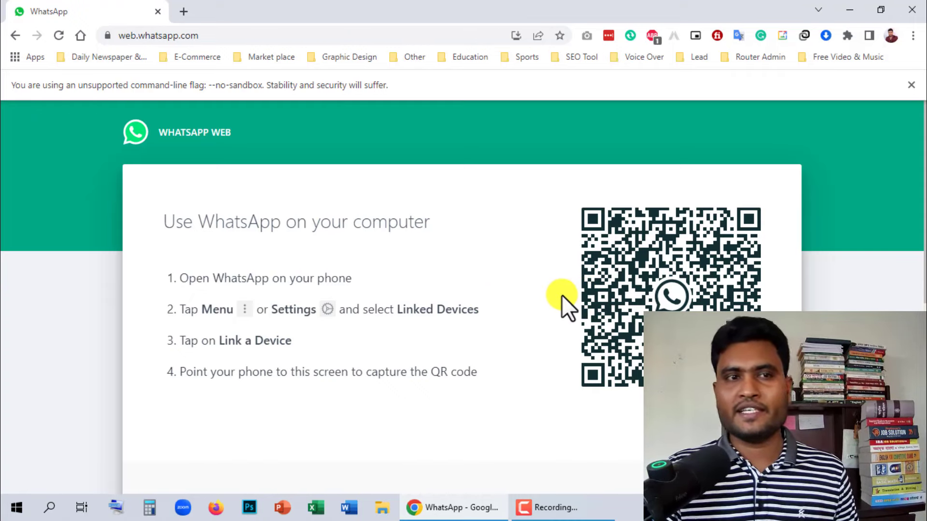
{"action": "left_click", "coordinate": [15, 35]}
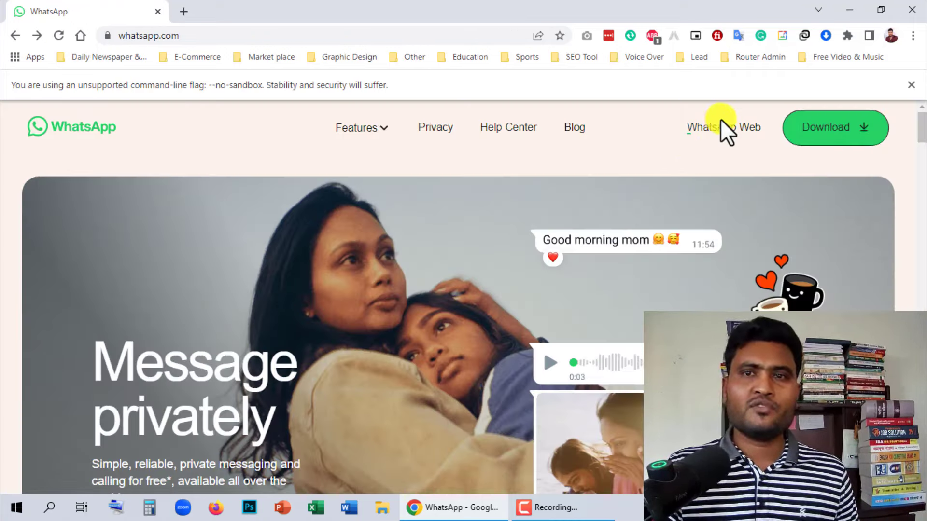
Get WhatsApp for Windows from the site's download page and install it through Microsoft Store
{"action": "left_click", "coordinate": [840, 133]}
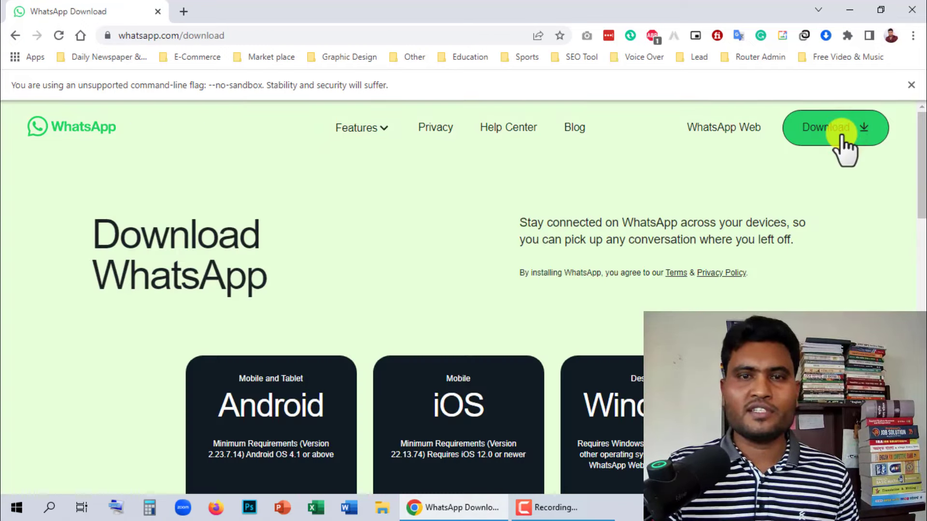
{"action": "scroll", "coordinate": [772, 273], "scroll_direction": "down", "scroll_amount": 3}
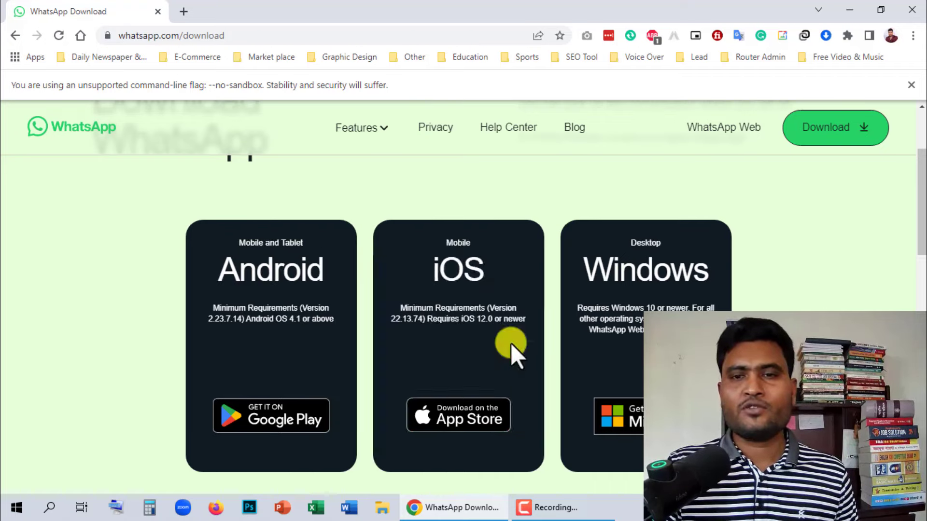
{"action": "scroll", "coordinate": [627, 393], "scroll_direction": "down", "scroll_amount": 1}
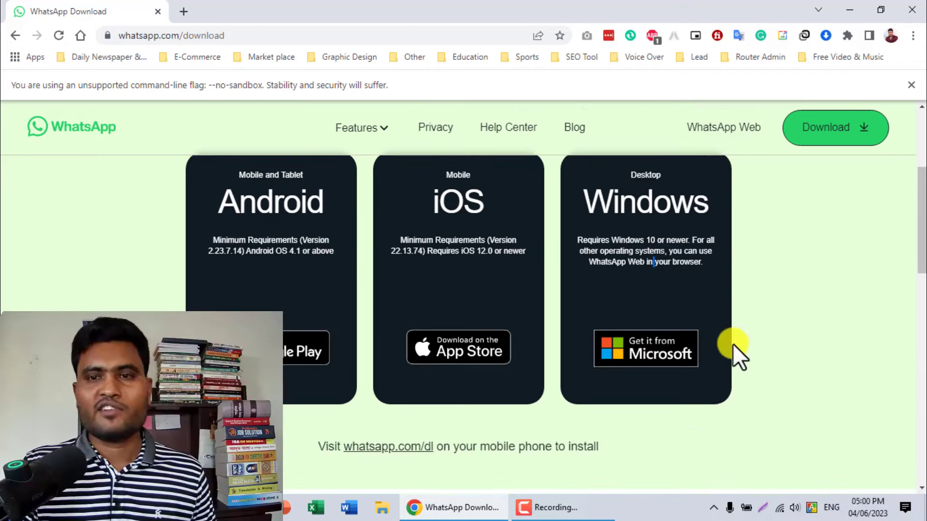
{"action": "left_click", "coordinate": [654, 359]}
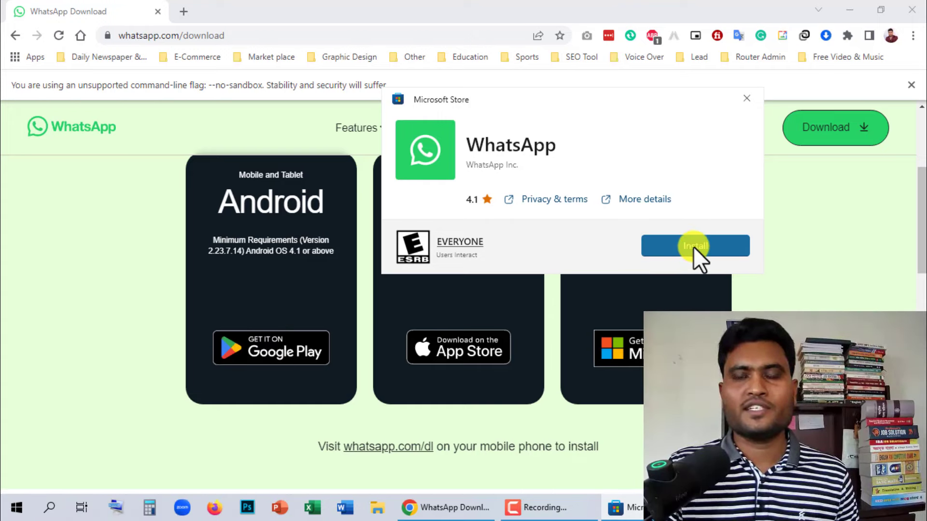
{"action": "left_click", "coordinate": [696, 248]}
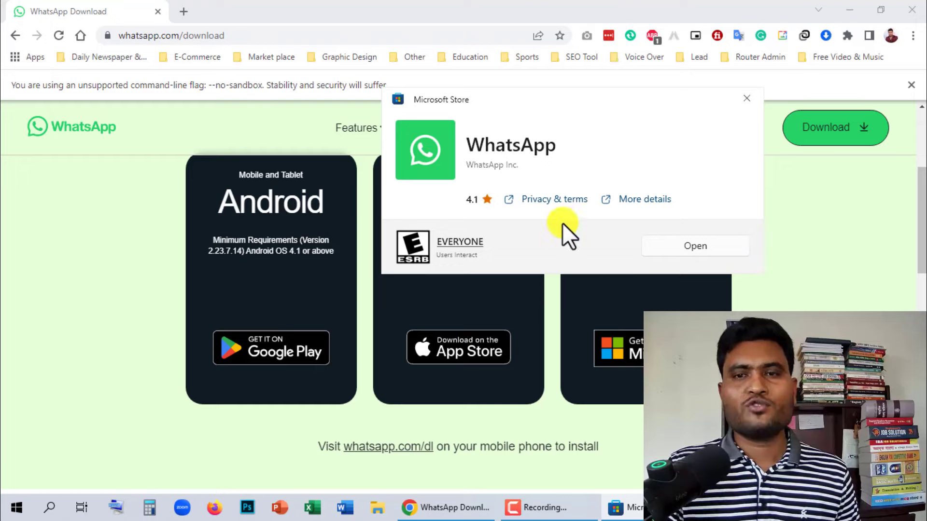
Launch the newly installed WhatsApp, close it again, and close the Chrome and Microsoft Store windows
{"action": "left_click", "coordinate": [696, 247]}
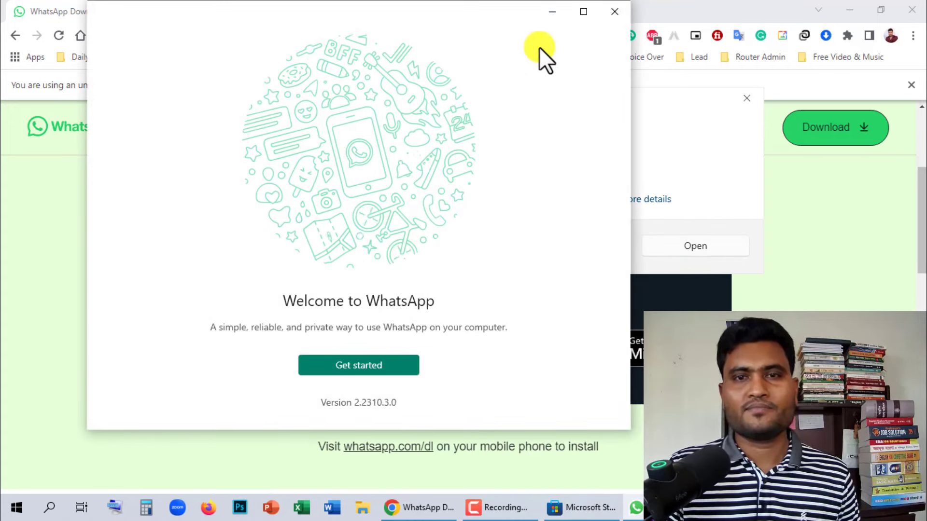
{"action": "left_click", "coordinate": [612, 12]}
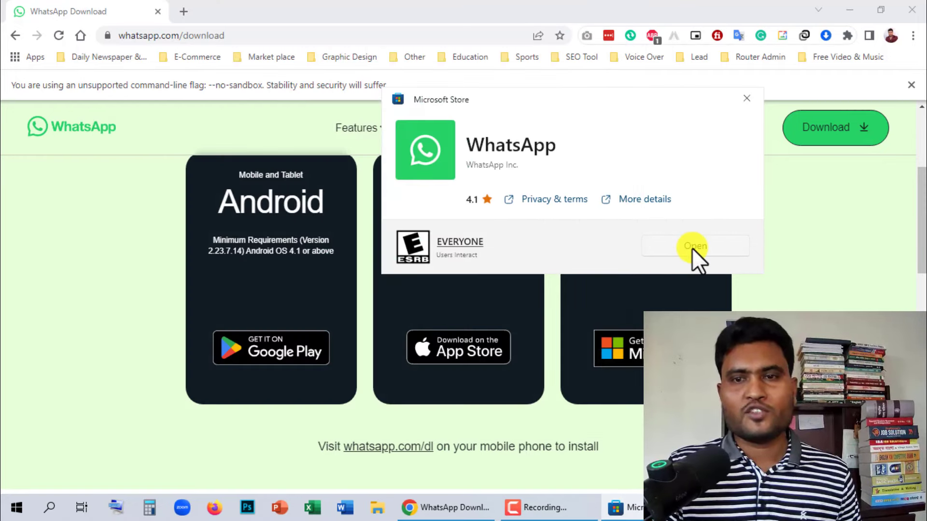
{"action": "left_click", "coordinate": [911, 10]}
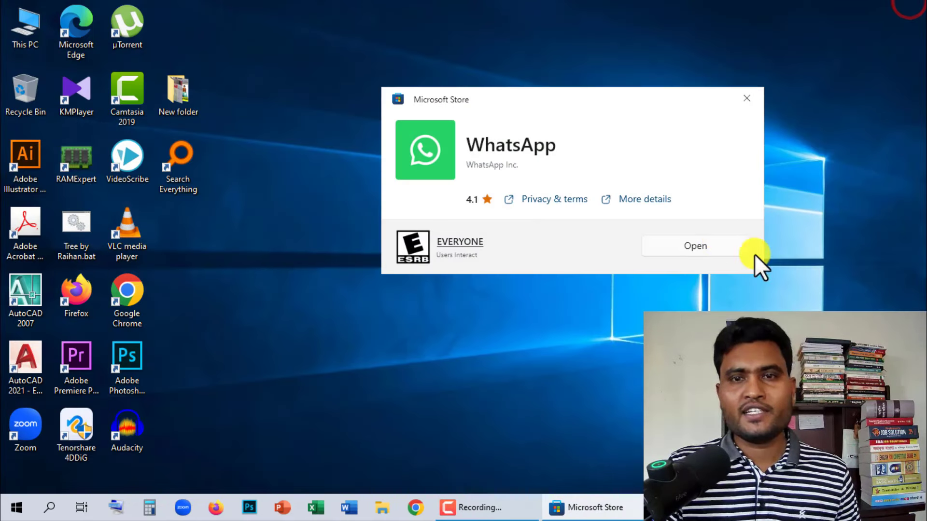
{"action": "left_click", "coordinate": [747, 105]}
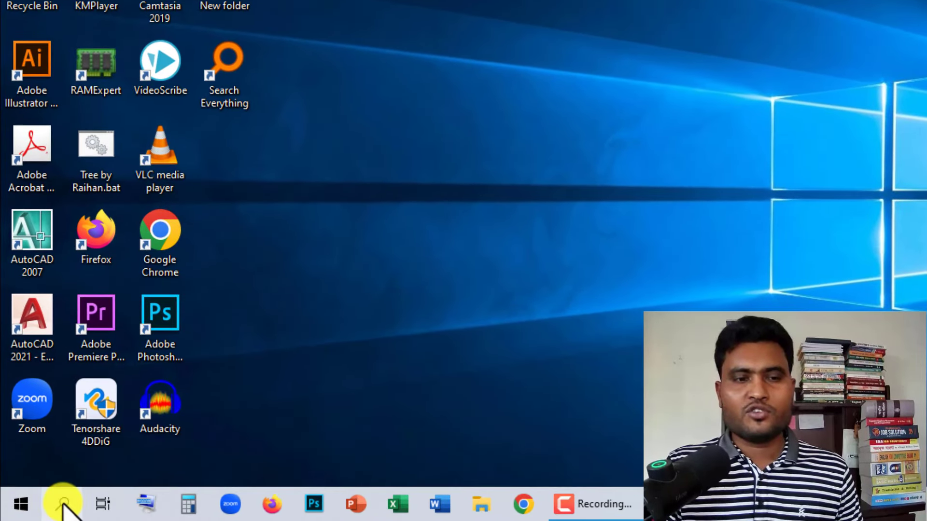
Search Windows for the WhatsApp app with "wh" and close the search
{"action": "left_click", "coordinate": [63, 504]}
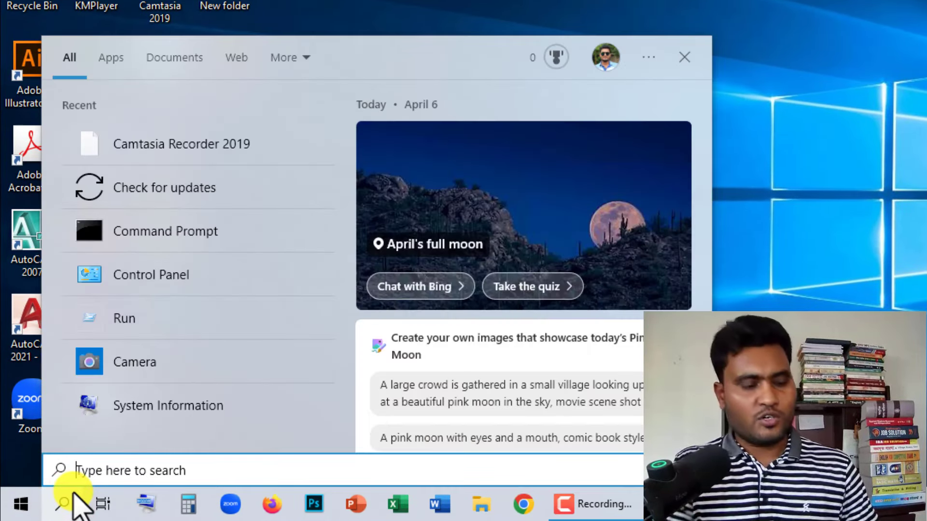
{"action": "type", "text": "wh"}
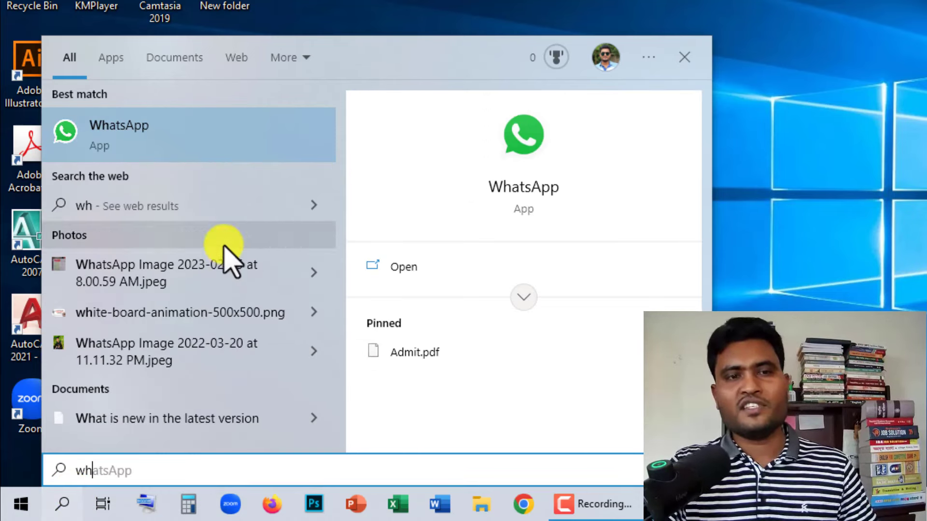
{"action": "left_click", "coordinate": [813, 104]}
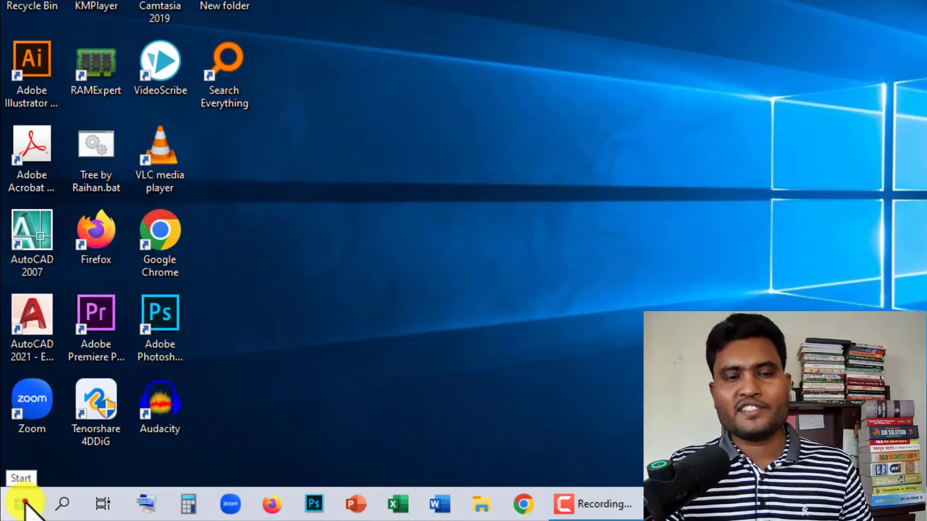
Pin the recently added WhatsApp app to the Windows taskbar
{"action": "left_click", "coordinate": [23, 503]}
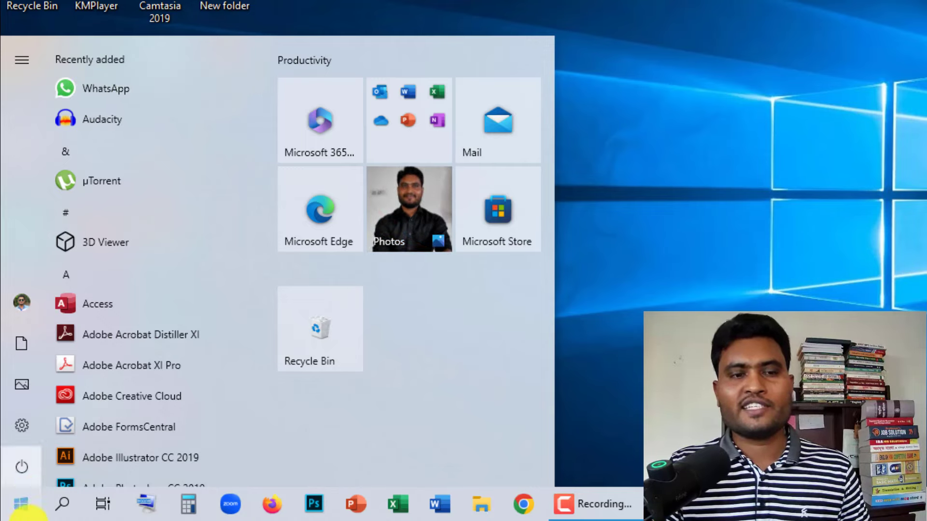
{"action": "right_click", "coordinate": [118, 89]}
{"action": "mouse_move", "coordinate": [196, 135]}
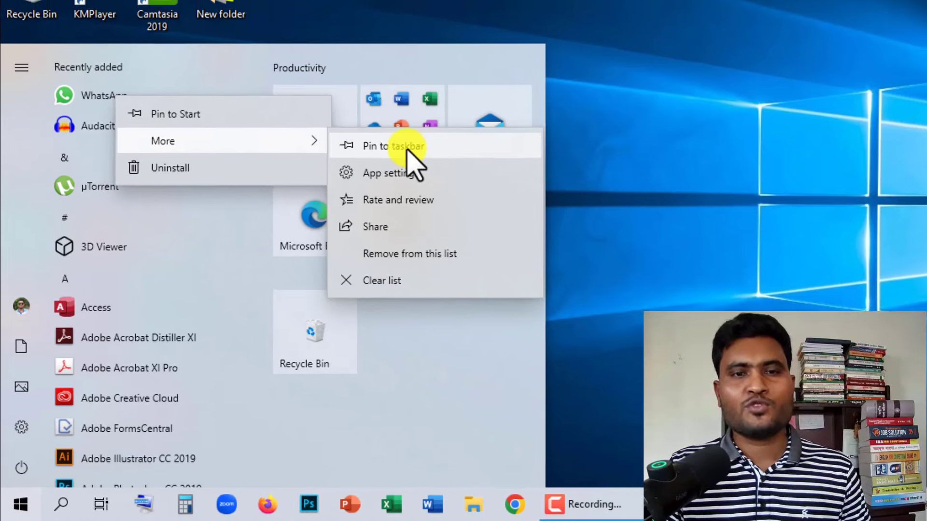
{"action": "left_click", "coordinate": [414, 145]}
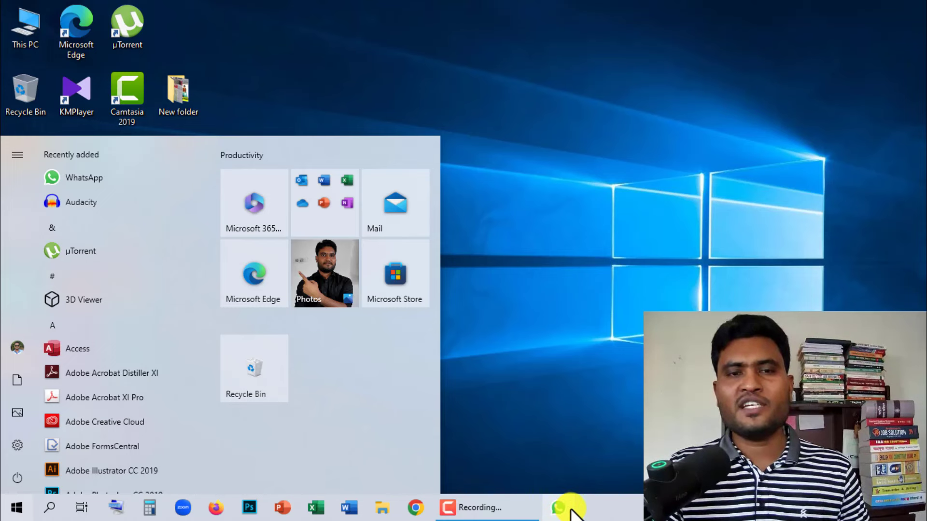
{"action": "left_click", "coordinate": [564, 123]}
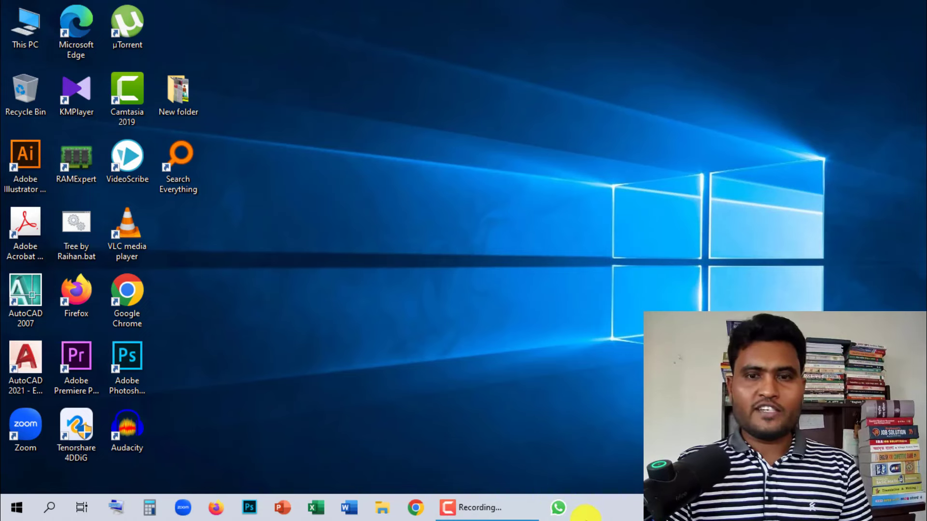
Launch WhatsApp and get started with its setup, maximize the window, and open the chat with the latest CamScanner PDF
{"action": "left_click", "coordinate": [557, 507]}
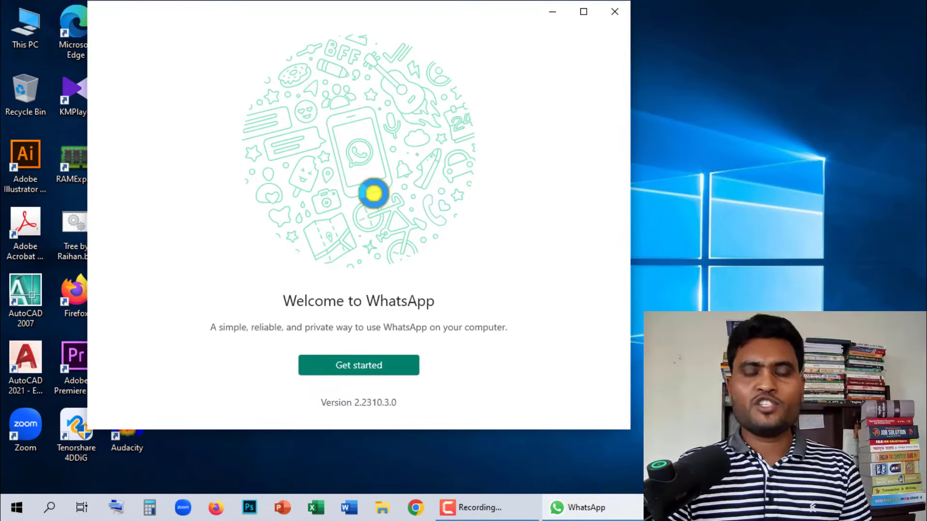
{"action": "left_click", "coordinate": [357, 365]}
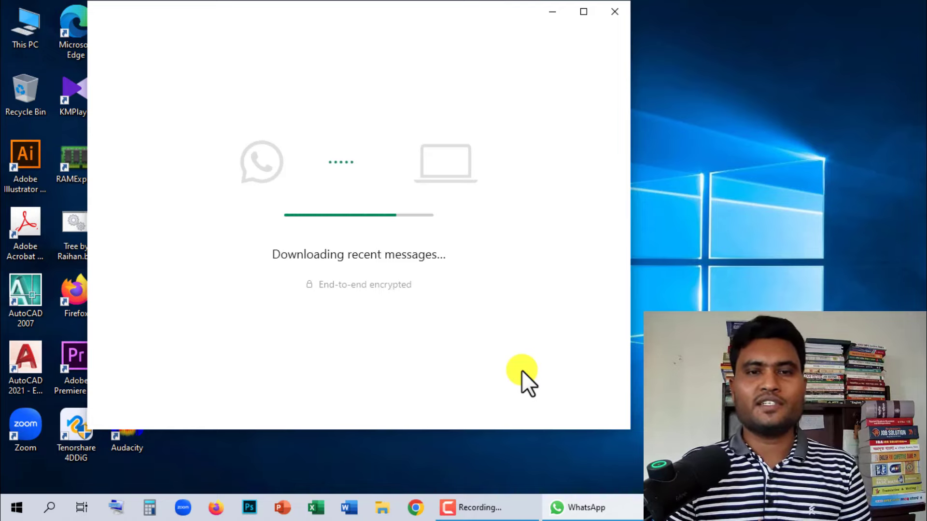
{"action": "left_click", "coordinate": [586, 12]}
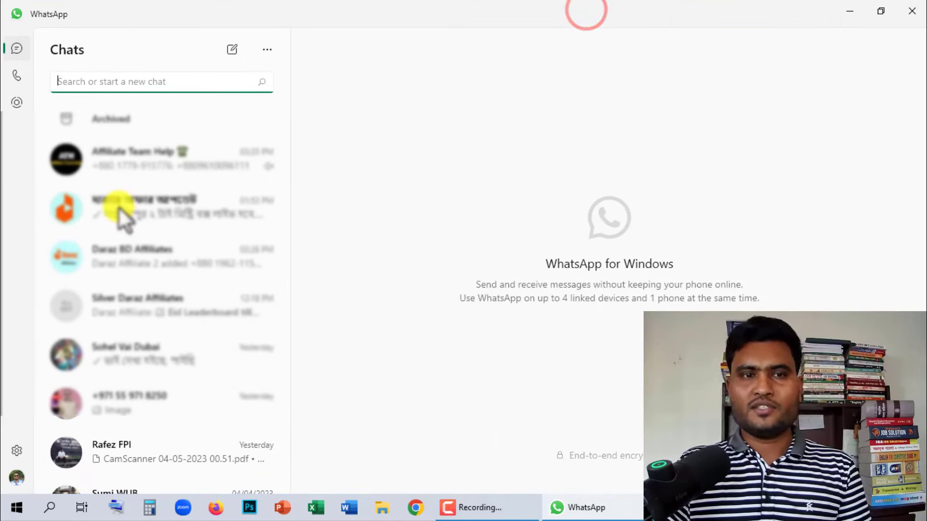
{"action": "left_click", "coordinate": [159, 451]}
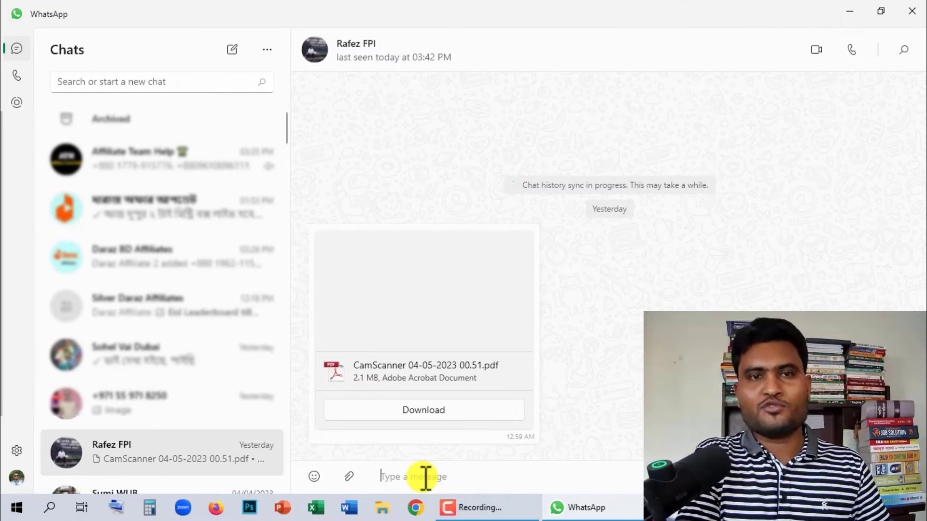
Write "How are you?" as an unsent message in the open chat
{"action": "type", "text": "Ho ar"}
{"action": "key", "text": "BackSpace"}
{"action": "key", "text": "BackSpace"}
{"action": "key", "text": "BackSpace"}
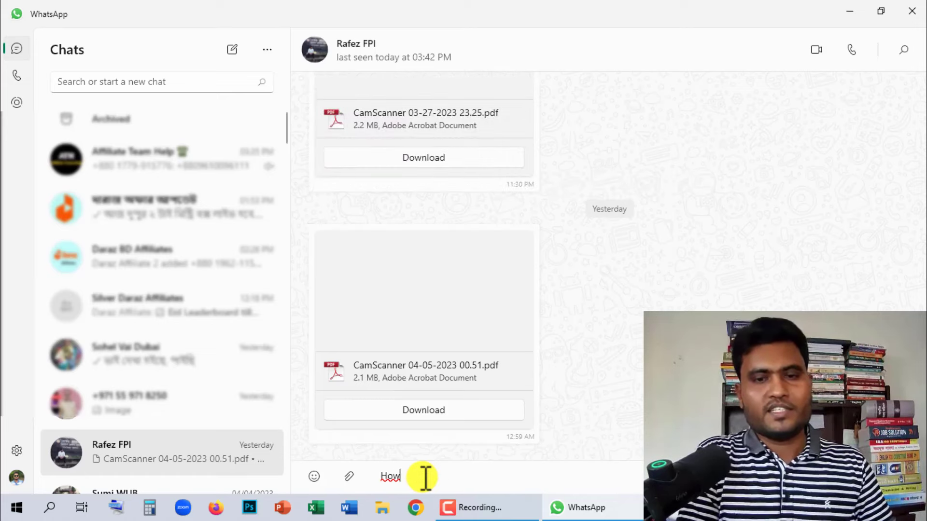
{"action": "key", "text": "BackSpace"}
{"action": "type", "text": "ow a"}
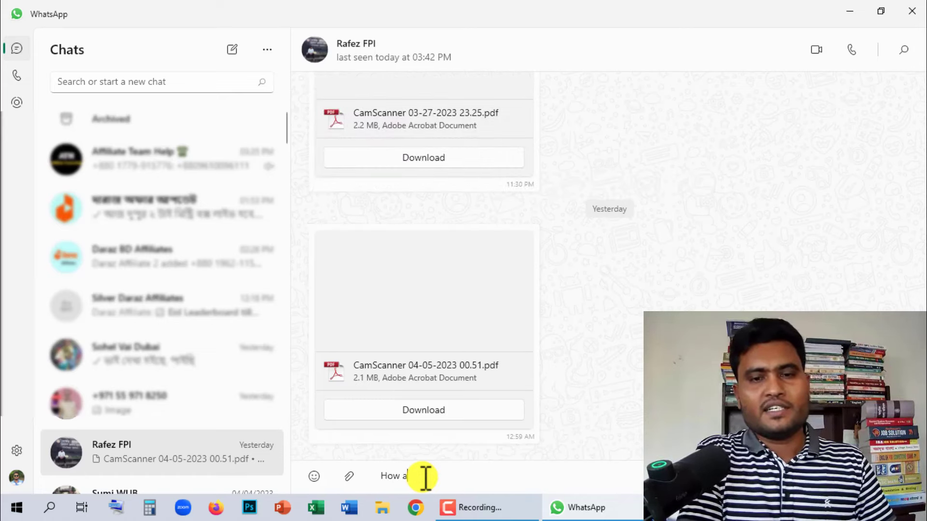
{"action": "type", "text": "re you"}
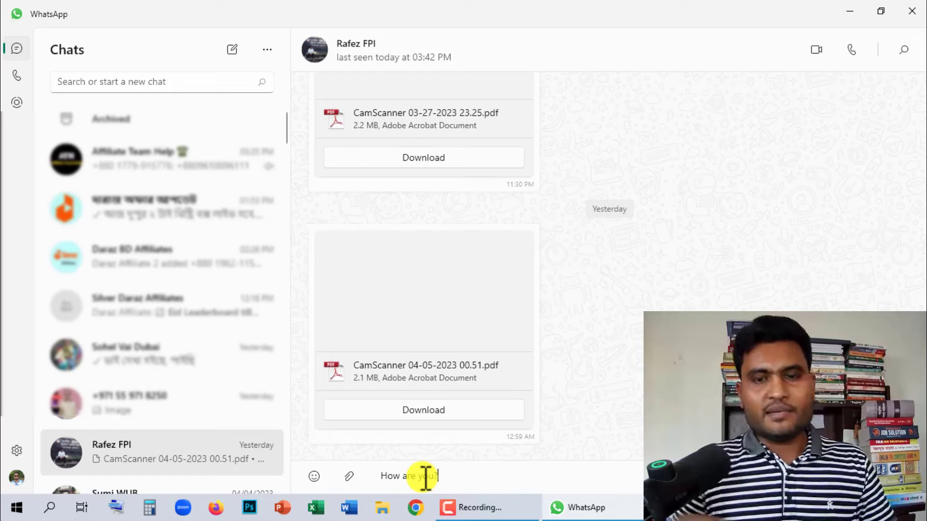
{"action": "type", "text": "?"}
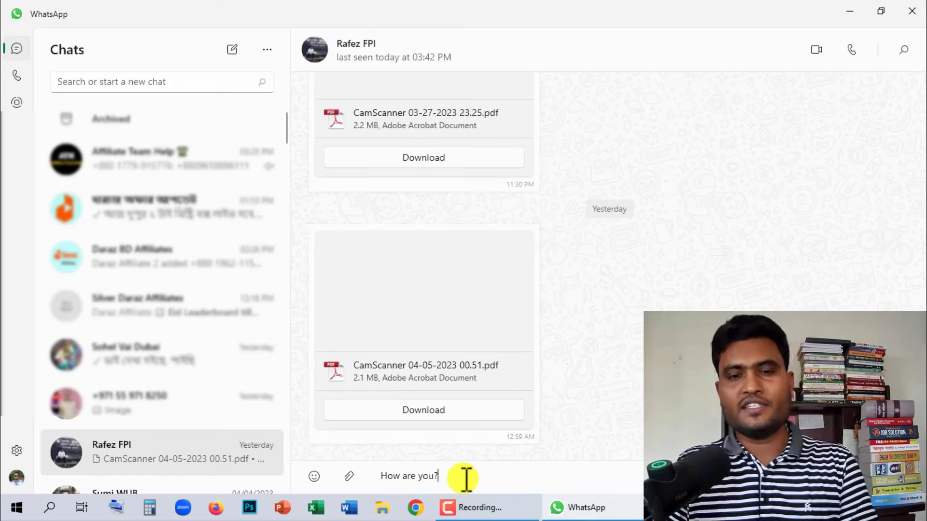
Delete the whole drafted message from the chat's message field
{"action": "key", "text": "BackSpace"}
{"action": "key", "text": "BackSpace"}
{"action": "key", "text": "BackSpace"}
{"action": "key", "text": "BackSpace"}
{"action": "key", "text": "BackSpace"}
{"action": "key", "text": "BackSpace"}
{"action": "key", "text": "BackSpace"}
{"action": "key", "text": "BackSpace"}
{"action": "key", "text": "BackSpace"}
{"action": "key", "text": "BackSpace"}
{"action": "key", "text": "BackSpace"}
{"action": "key", "text": "BackSpace"}
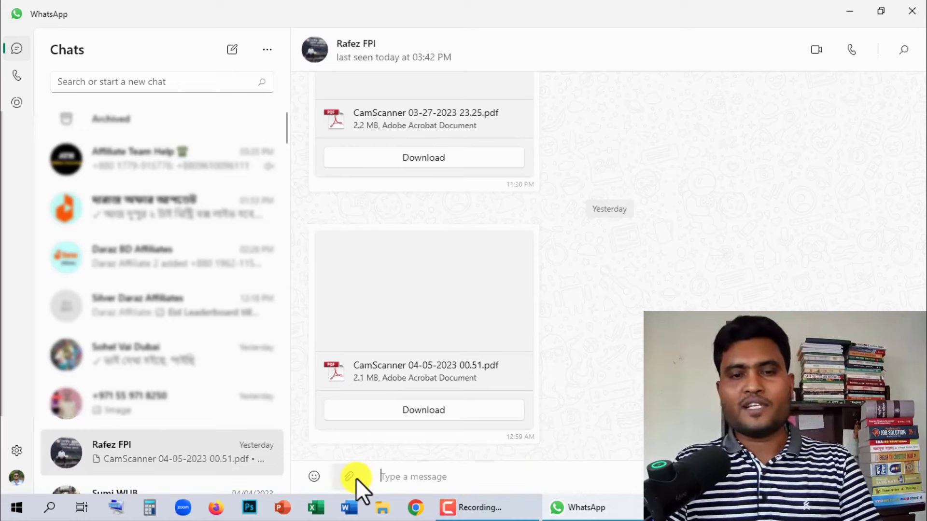
Open the file picker for attaching a photo or video to the chat and cancel it
{"action": "left_click", "coordinate": [352, 478]}
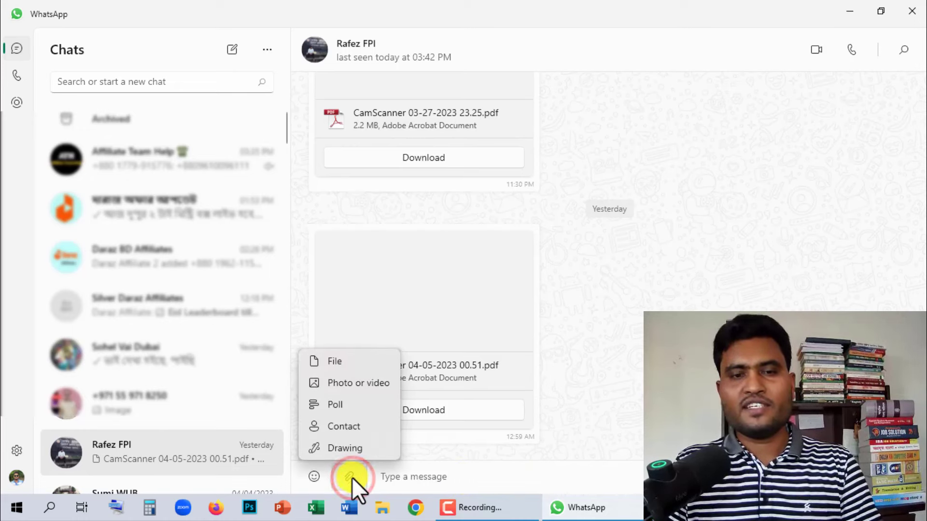
{"action": "left_click", "coordinate": [357, 387]}
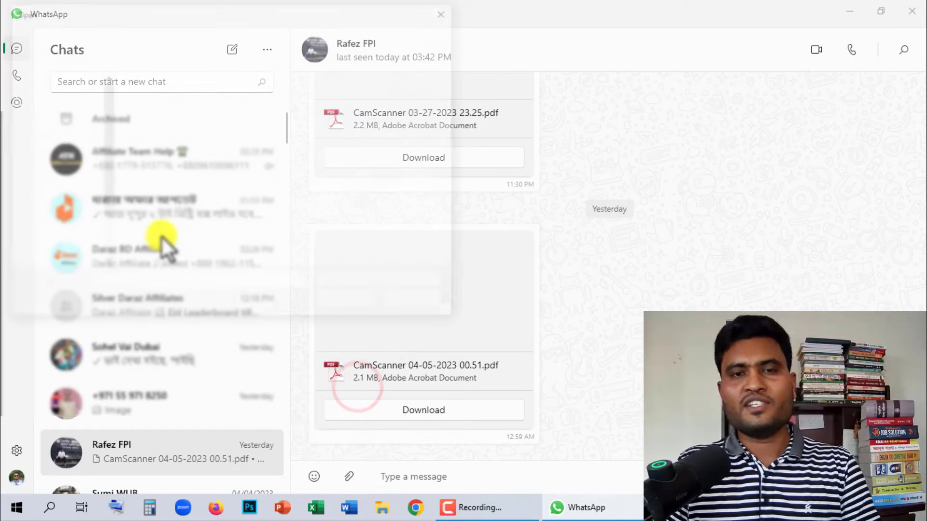
{"action": "left_click", "coordinate": [407, 302]}
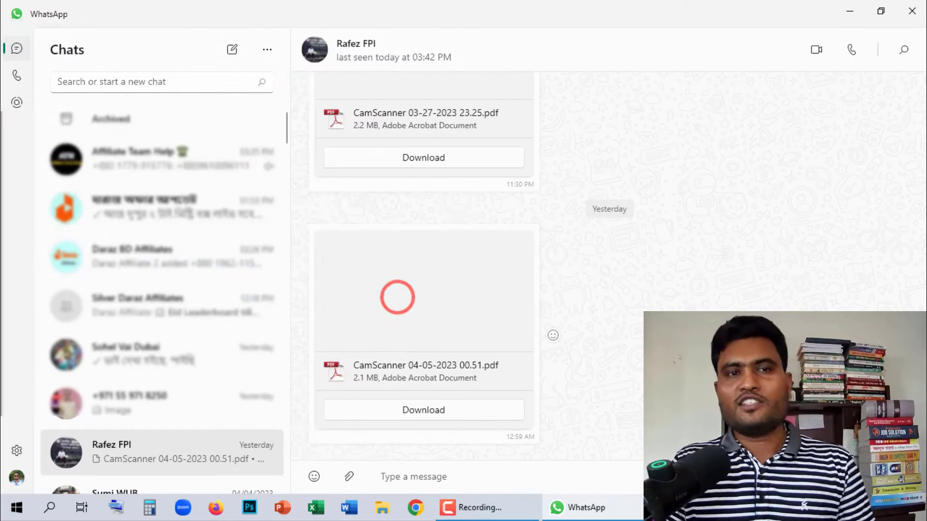